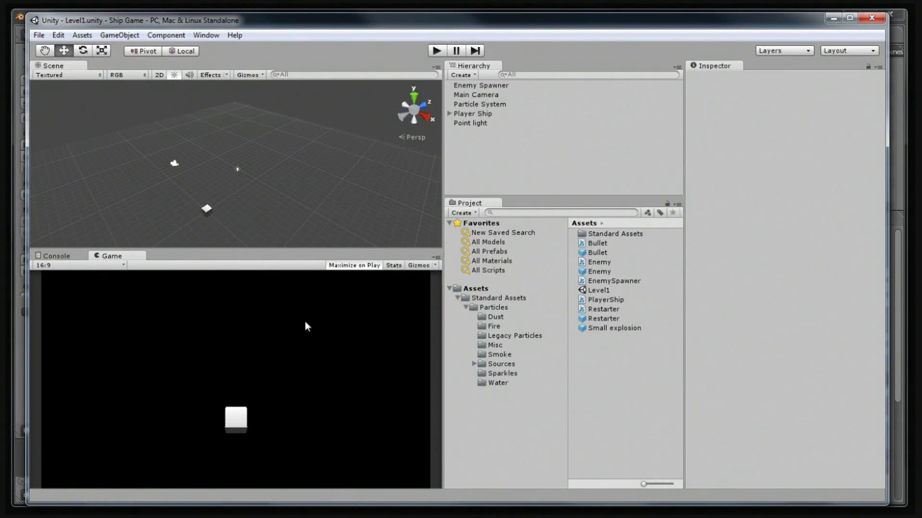
# Move the Scene view closer to Level1's ship, camera, light and other objects.
pyautogui.moveTo(287, 171); pyautogui.dragTo(290, 160, button='right')
# Play Level1, steering the cube ship left and right among falling enemies, then stop.
pyautogui.click(437, 50)
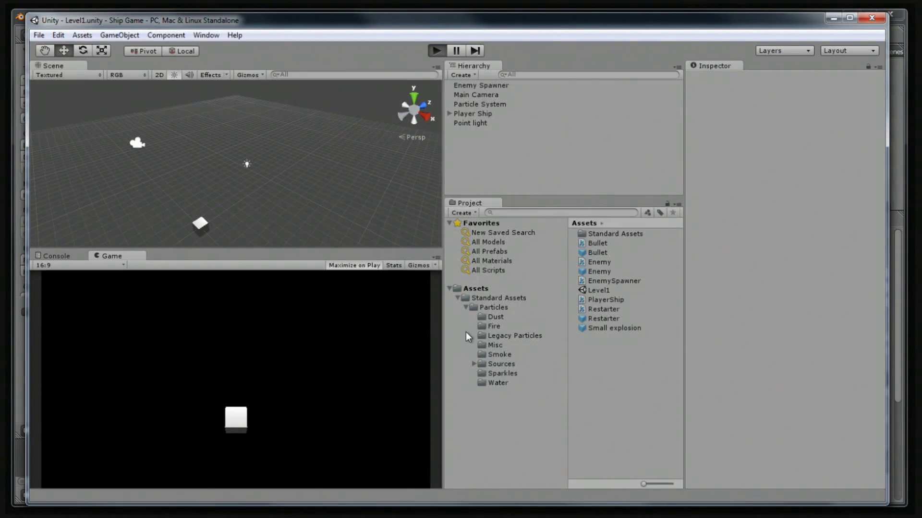
pyautogui.press('Left')
pyautogui.press('Right')
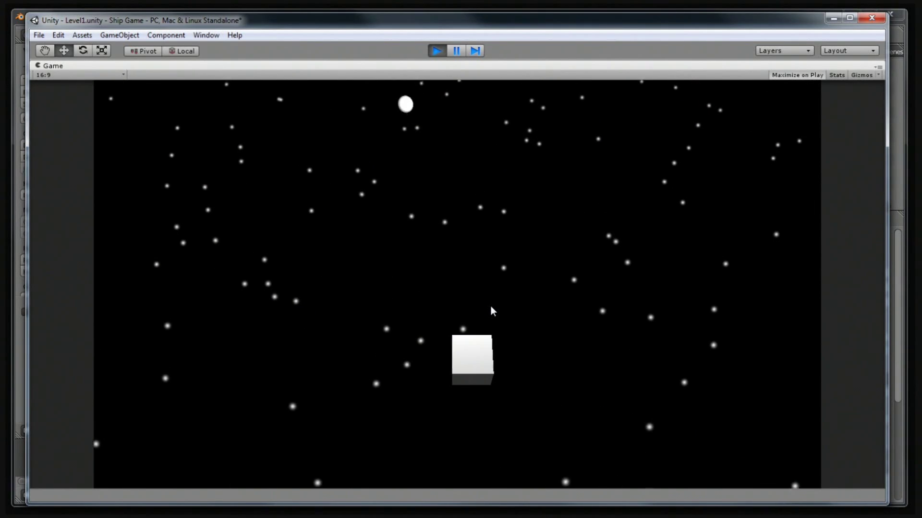
pyautogui.press('Left')
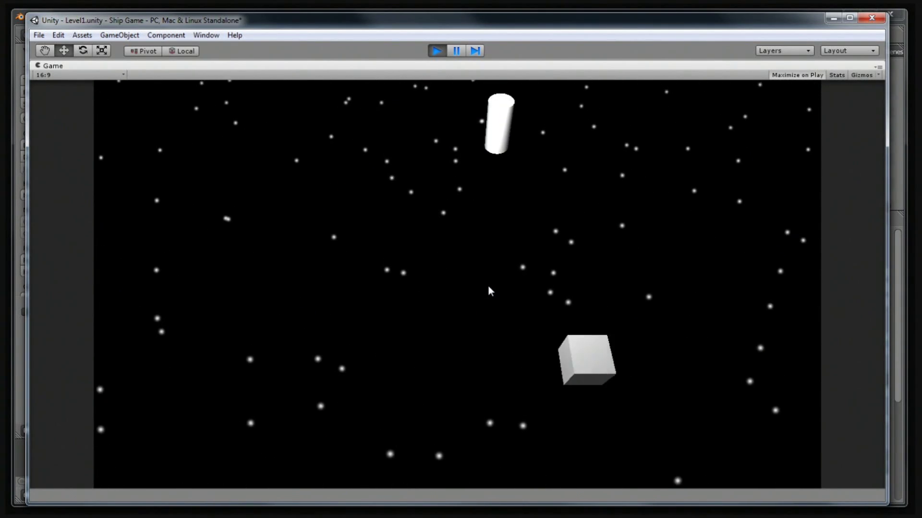
pyautogui.press('Left')
pyautogui.press('Right')
pyautogui.press('Right')
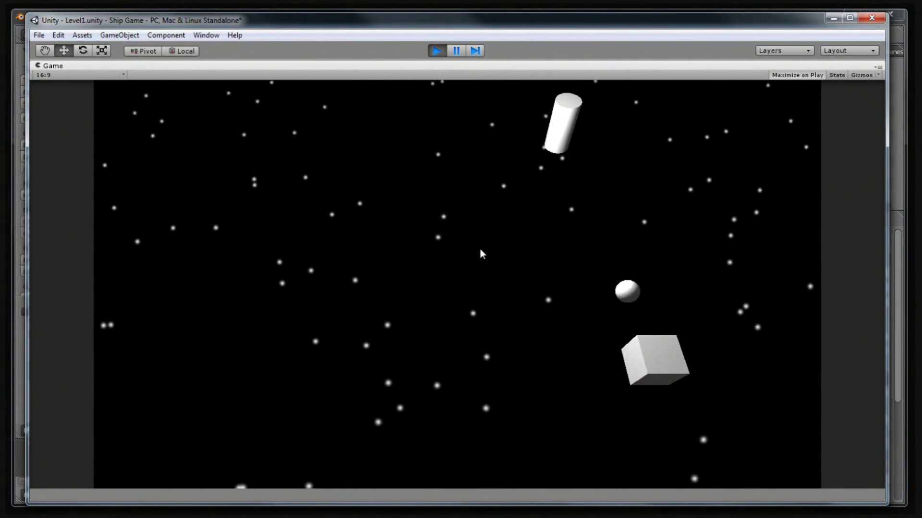
pyautogui.click(436, 51)
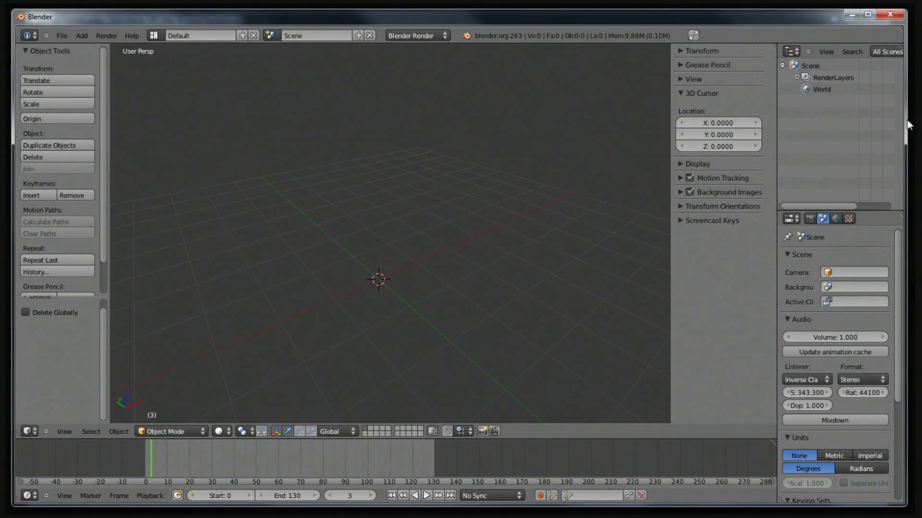
# Select and delete every object in the default scene, leaving only the bare grid.
pyautogui.moveTo(393, 243); pyautogui.dragTo(432, 269, button='middle')
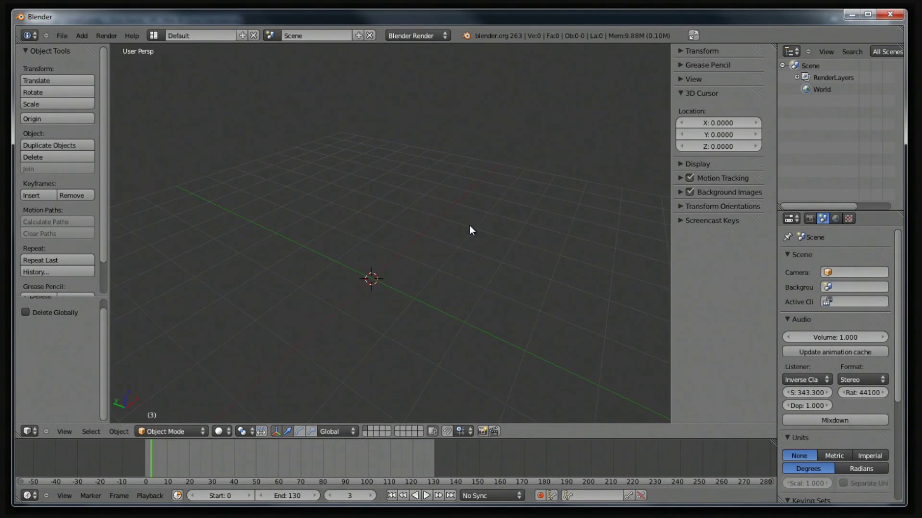
pyautogui.press('a')
pyautogui.press('a')
pyautogui.press('Delete')
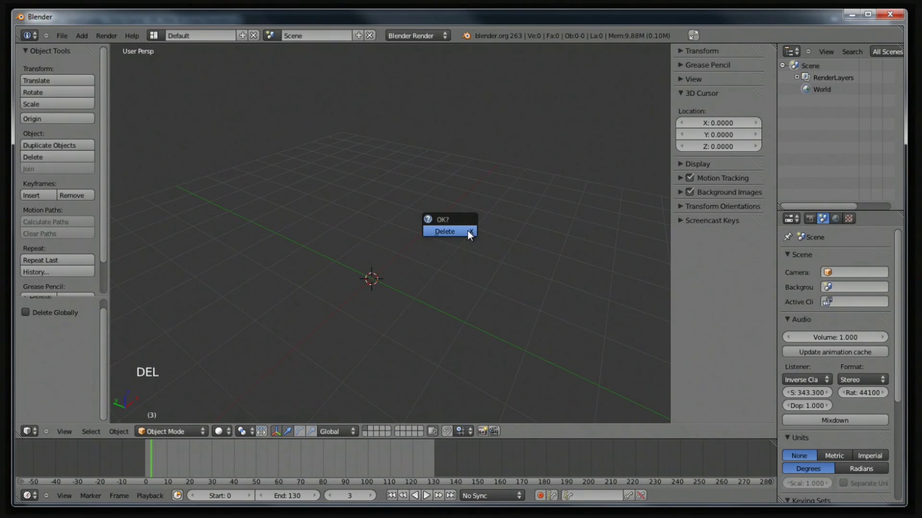
pyautogui.click(468, 231)
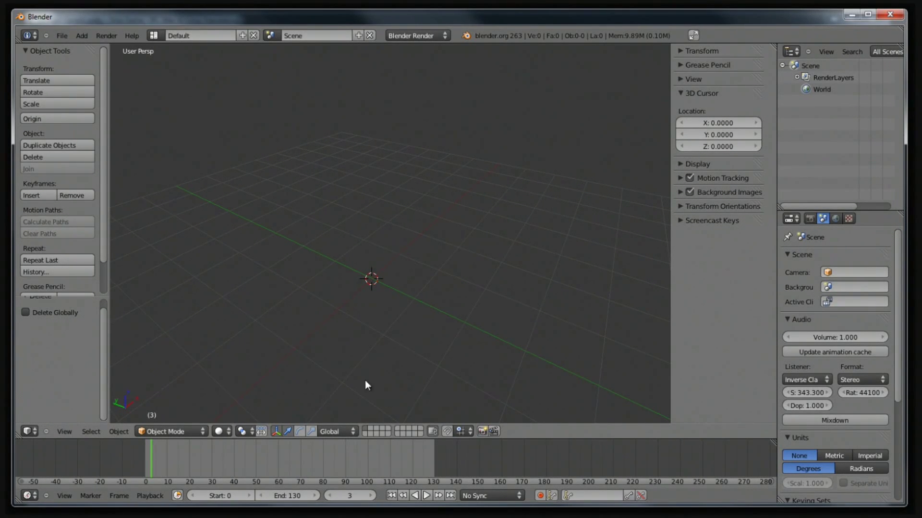
pyautogui.press('space')
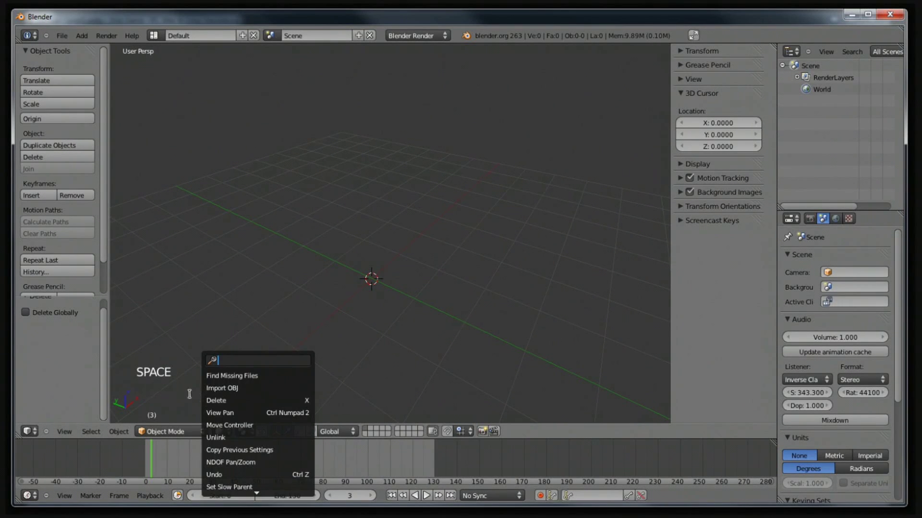
pyautogui.scroll(-3, 248, 300)
pyautogui.scroll(6, 249, 301)
pyautogui.scroll(-5, 249, 300)
pyautogui.scroll(4, 249, 300)
pyautogui.scroll(-3, 249, 300)
pyautogui.scroll(3, 249, 301)
pyautogui.scroll(-2, 249, 300)
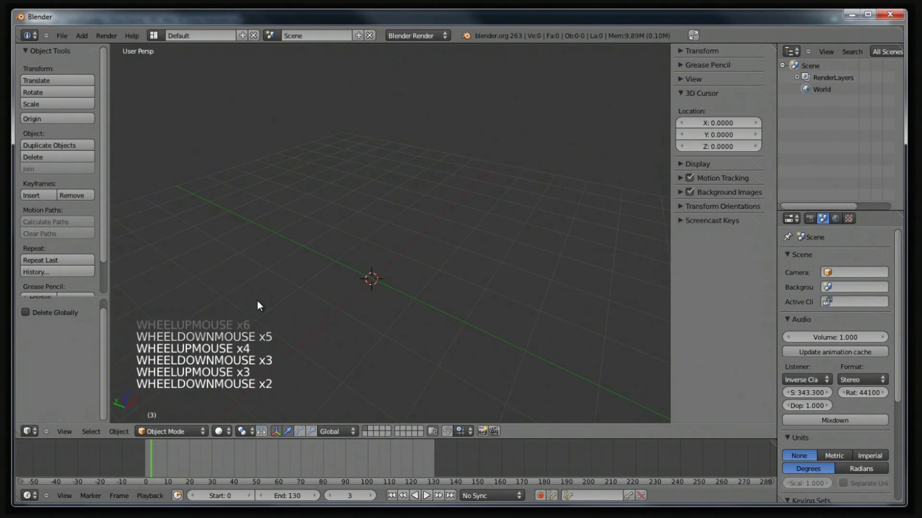
pyautogui.press('KP_Decimal')
pyautogui.press('KP_Decimal')
pyautogui.press('KP_Decimal')
pyautogui.press('KP_Decimal')
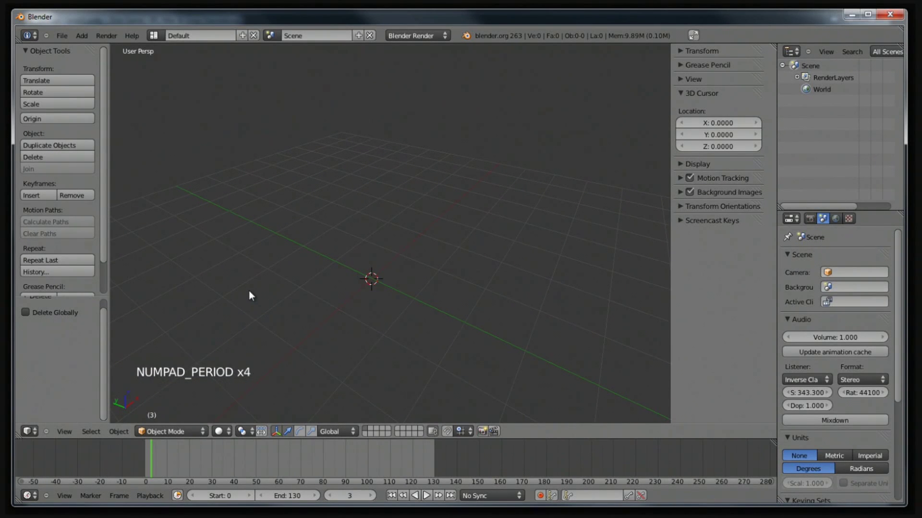
pyautogui.press('KP_5')
pyautogui.press('KP_5')
pyautogui.press('KP_5')
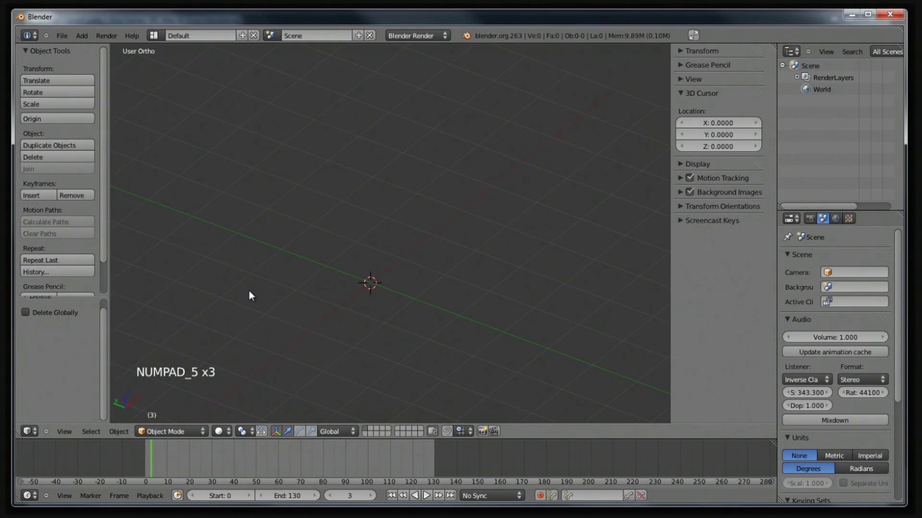
pyautogui.press('KP_5')
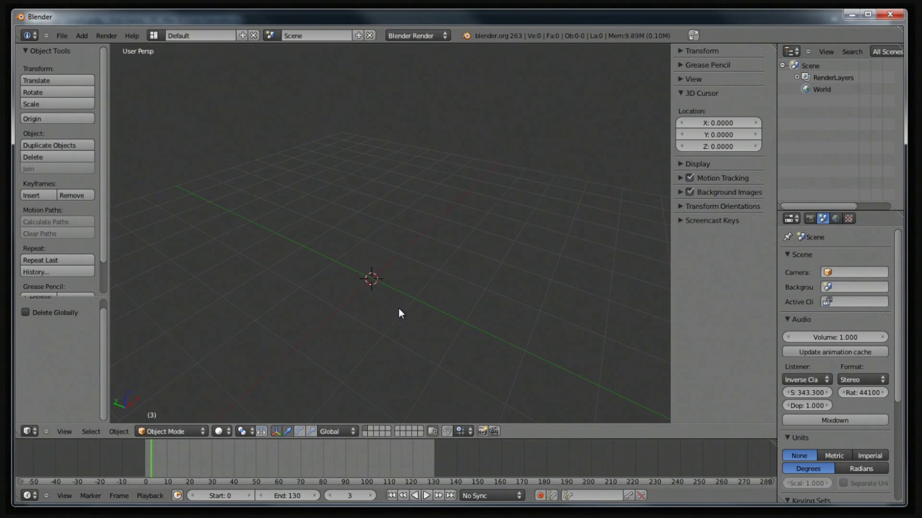
pyautogui.scroll(-2, 401, 312)
pyautogui.scroll(1, 402, 312)
pyautogui.moveTo(384, 313); pyautogui.dragTo(404, 298, button='middle')
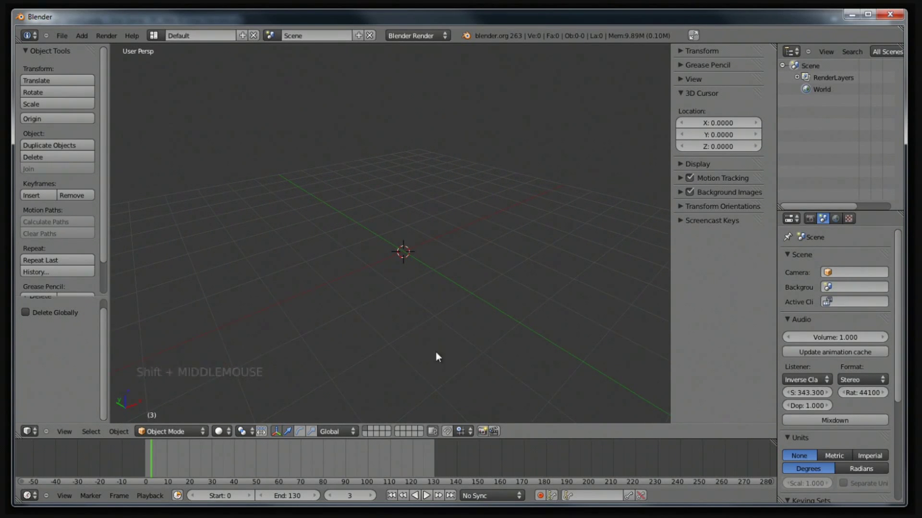
pyautogui.moveTo(379, 290)
pyautogui.mouseDown(button='middle')
pyautogui.moveTo(450, 314)
pyautogui.moveTo(407, 325)
pyautogui.moveTo(369, 286)
pyautogui.mouseUp(button='middle')
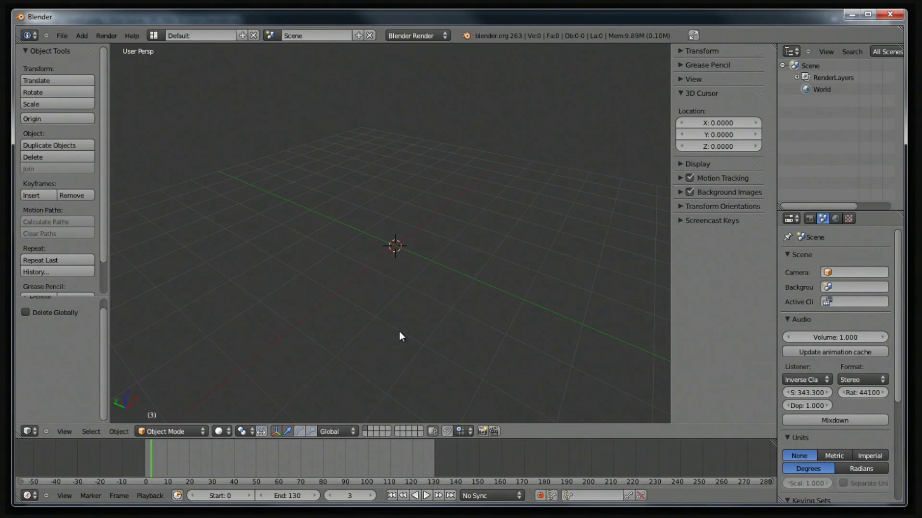
pyautogui.moveTo(414, 253)
pyautogui.mouseDown(button='middle')
pyautogui.moveTo(434, 315)
pyautogui.moveTo(379, 249)
pyautogui.moveTo(429, 233)
pyautogui.moveTo(469, 262)
pyautogui.moveTo(417, 271)
pyautogui.mouseUp(button='middle')
pyautogui.scroll(3, 529, 201)
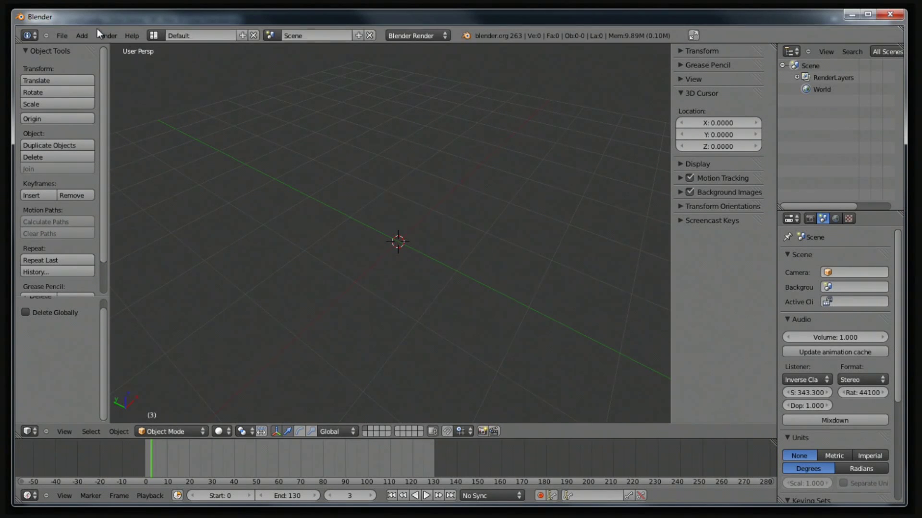
pyautogui.click(83, 35)
pyautogui.moveTo(87, 48)
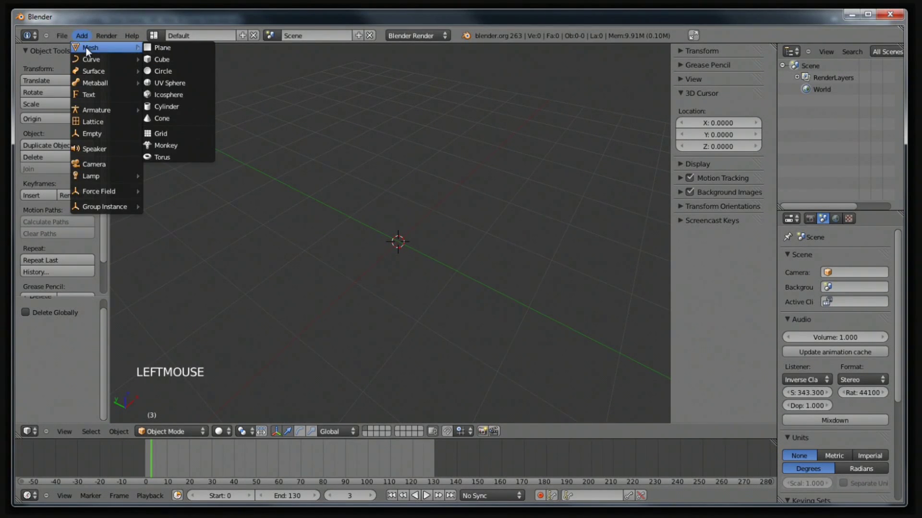
pyautogui.click(156, 60)
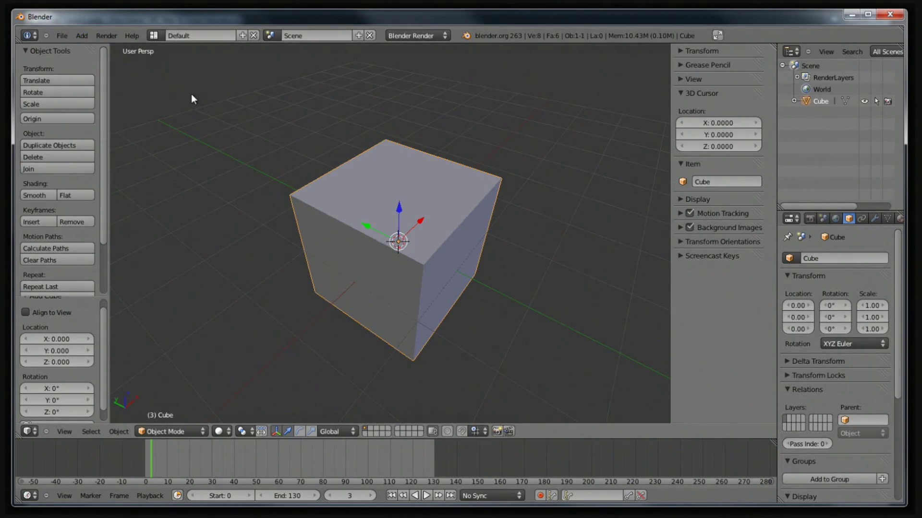
pyautogui.scroll(-6, 582, 304)
pyautogui.scroll(1, 580, 303)
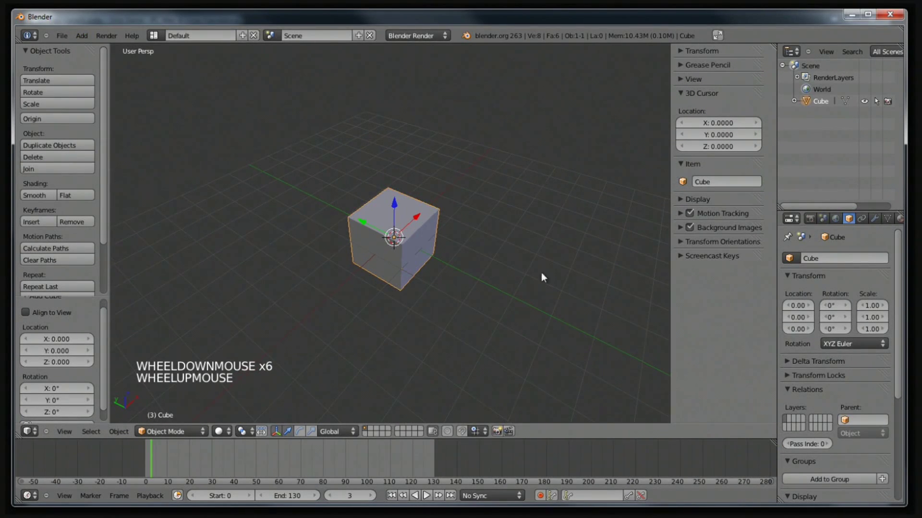
pyautogui.scroll(1, 411, 232)
pyautogui.scroll(-4, 42, 238)
pyautogui.scroll(3, 42, 238)
pyautogui.scroll(1, 41, 238)
pyautogui.scroll(-2, 72, 342)
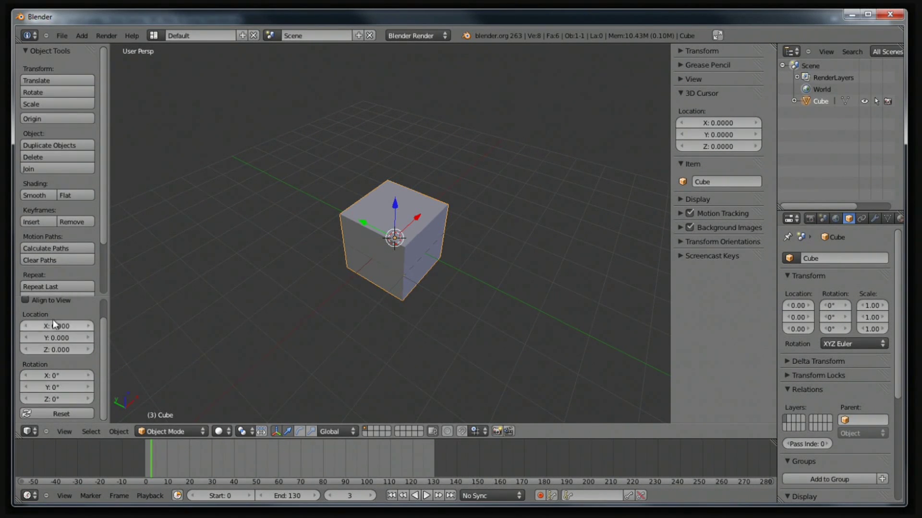
pyautogui.scroll(3, 57, 319)
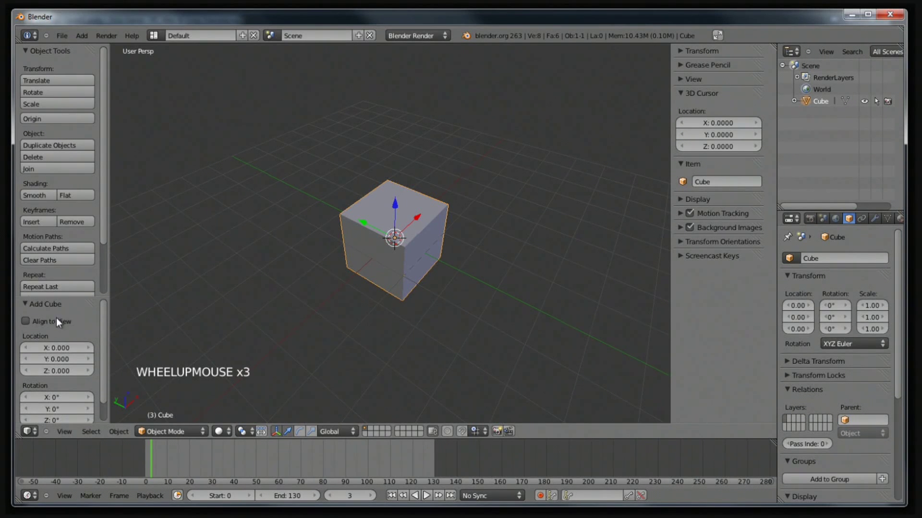
pyautogui.scroll(-4, 56, 314)
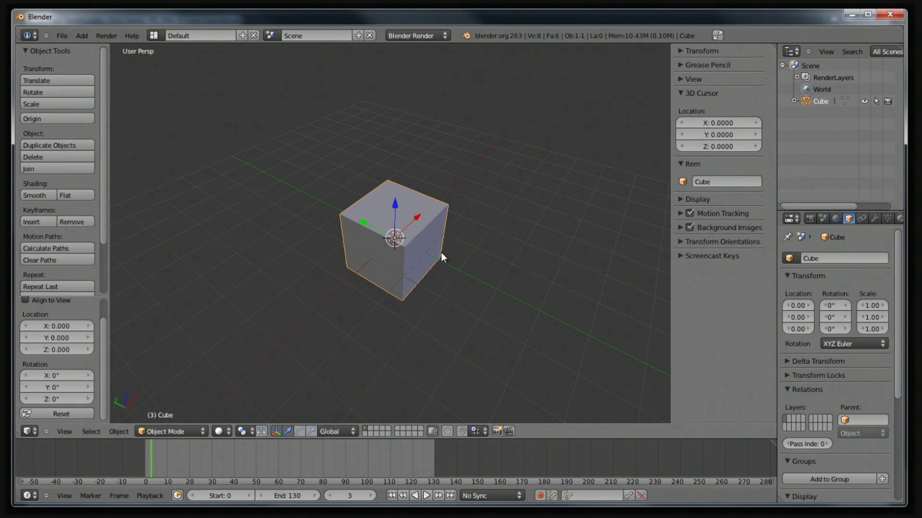
# Toggle the cube between Object and Edit Mode with Tab and the mode menu, finishing in Edit Mode.
pyautogui.press('q')
pyautogui.press('Tab')
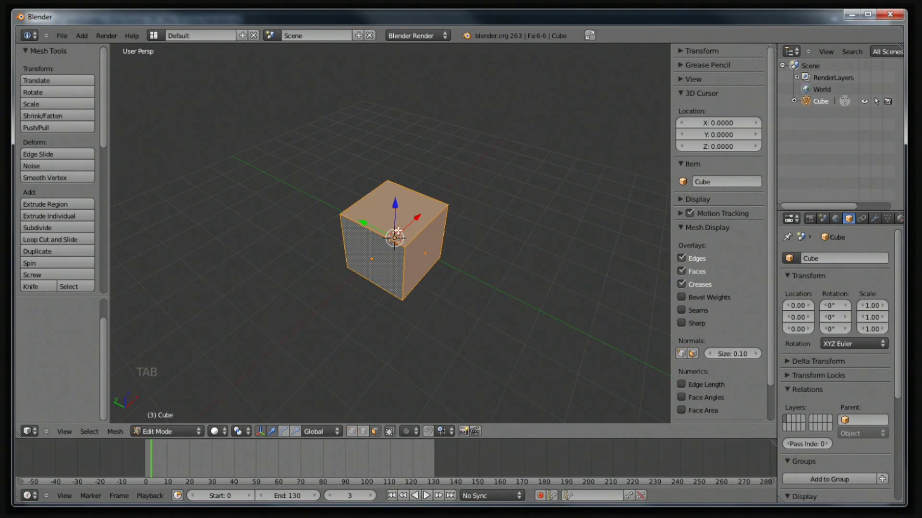
pyautogui.press('Tab')
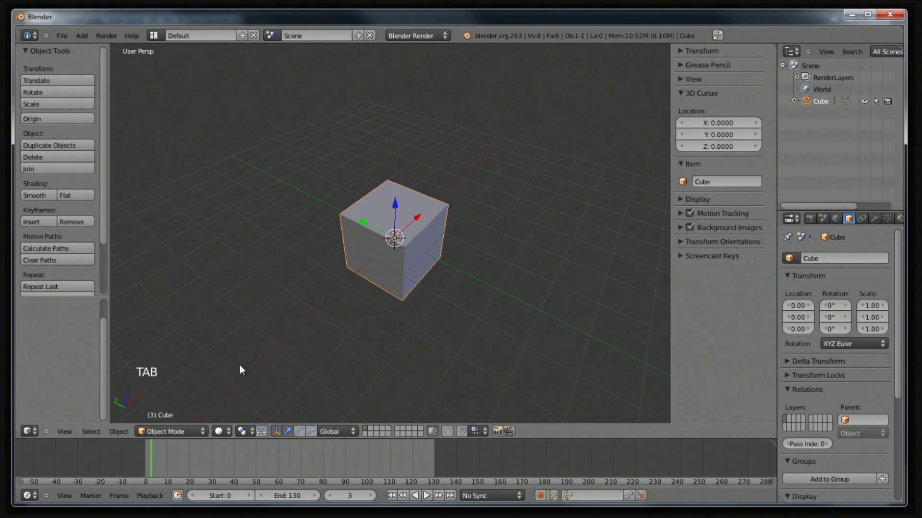
pyautogui.click(190, 428)
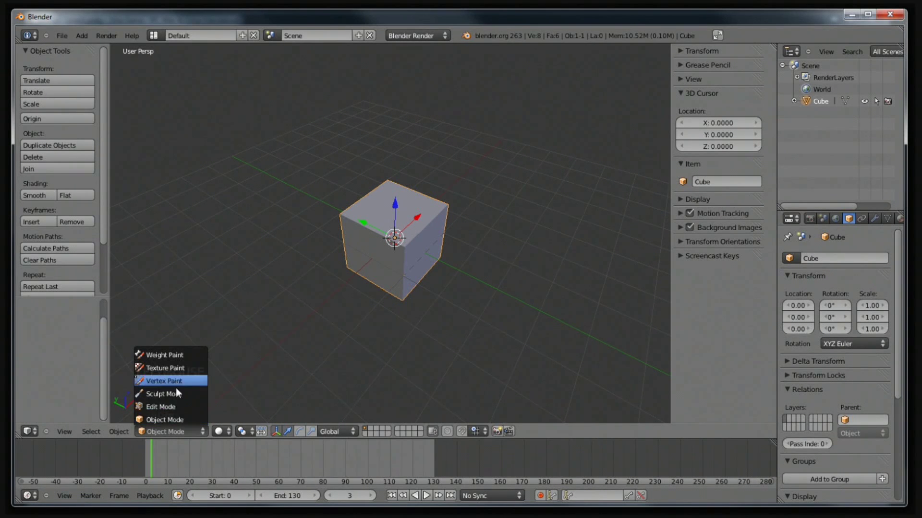
pyautogui.click(180, 408)
pyautogui.press('Tab')
pyautogui.press('Tab')
pyautogui.press('Tab')
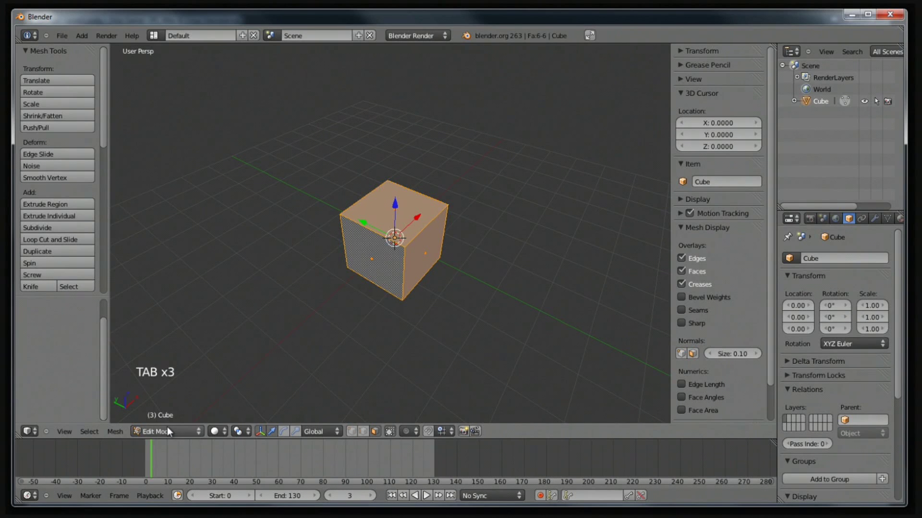
pyautogui.click(167, 430)
pyautogui.click(168, 418)
pyautogui.press('Tab')
pyautogui.press('Tab')
pyautogui.press('Tab')
pyautogui.press('Tab')
pyautogui.press('Tab')
pyautogui.press('Tab')
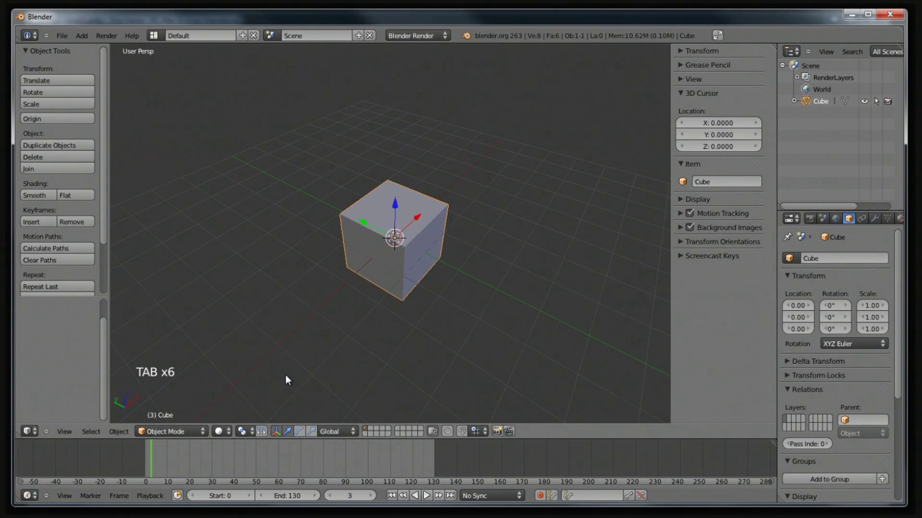
pyautogui.press('Tab')
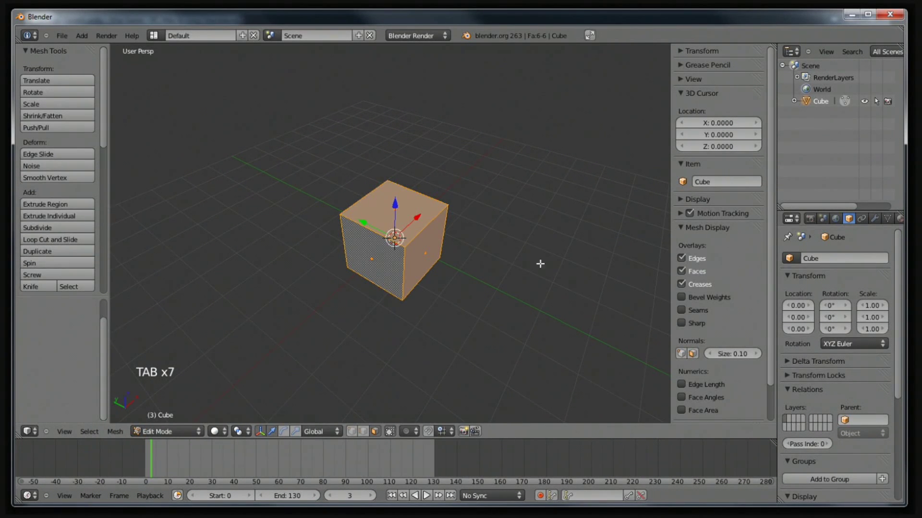
pyautogui.scroll(3, 432, 233)
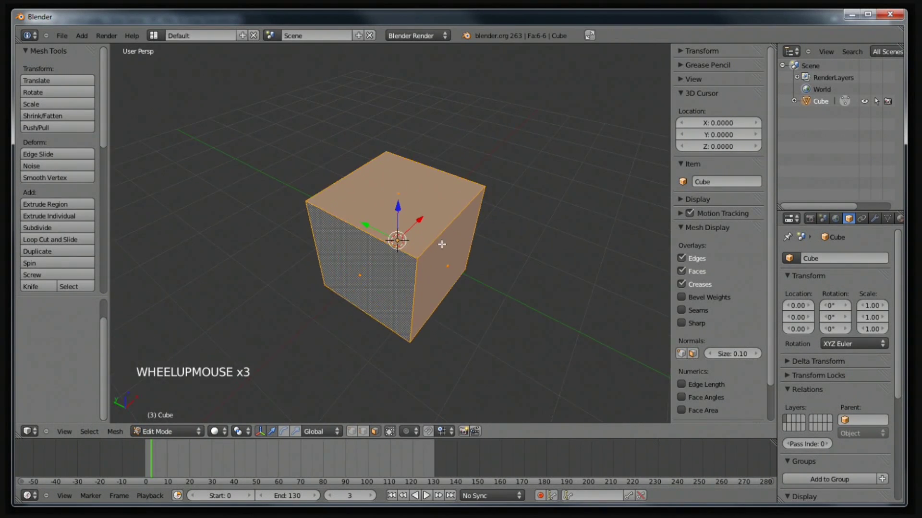
pyautogui.scroll(-1, 452, 291)
pyautogui.moveTo(453, 289); pyautogui.dragTo(433, 294, button='middle')
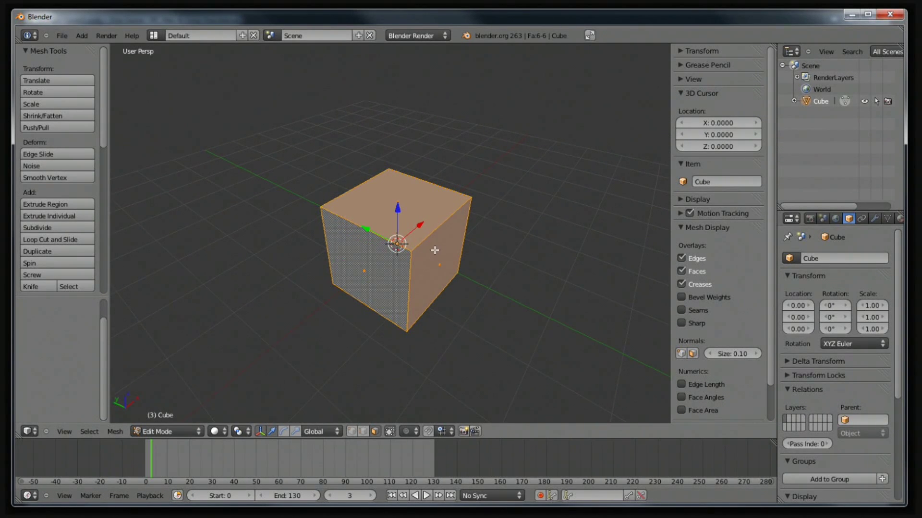
# Select the cube's top face and lower it about 1.245 units along Z, then deselect it.
pyautogui.rightClick(422, 190)
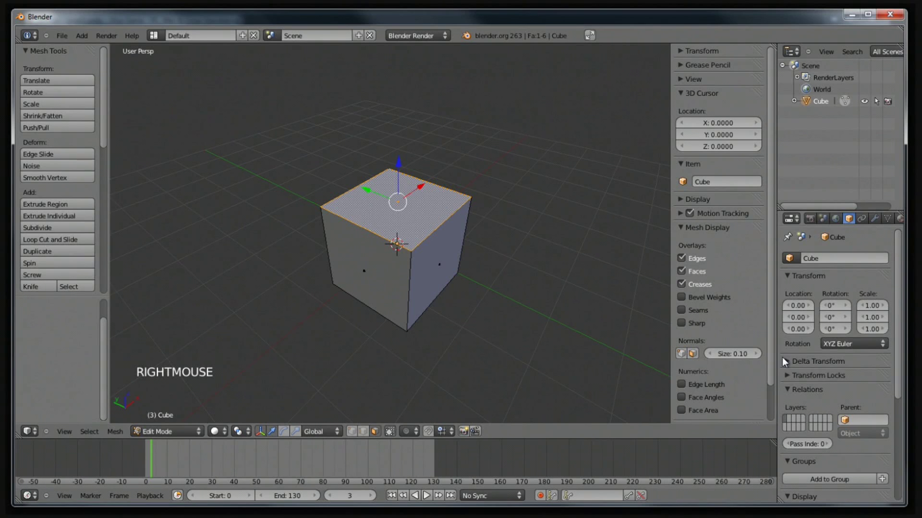
pyautogui.moveTo(398, 163)
pyautogui.mouseDown()
pyautogui.moveTo(386, 217)
pyautogui.moveTo(383, 155)
pyautogui.mouseUp()
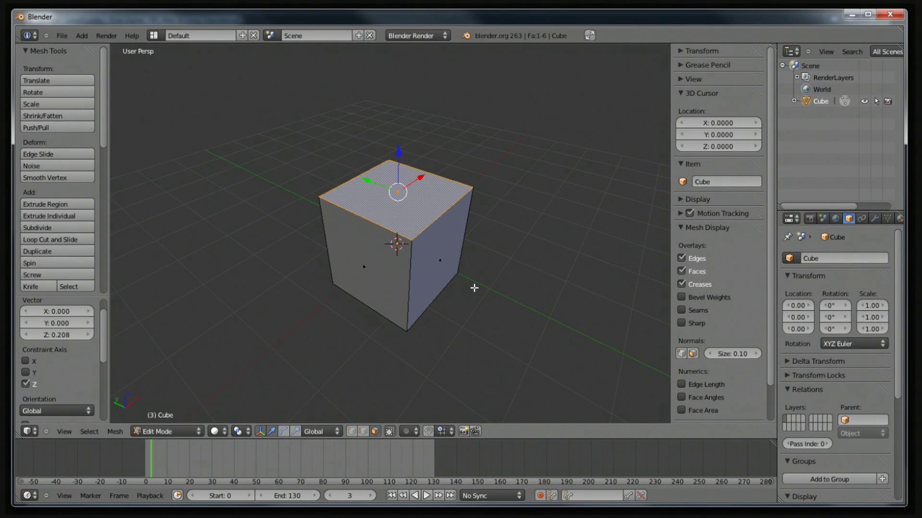
pyautogui.press('g')
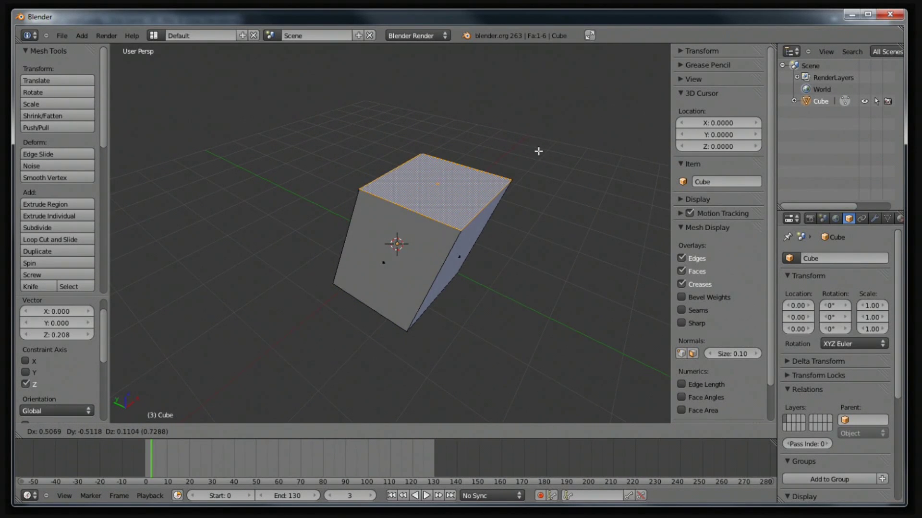
pyautogui.press('z')
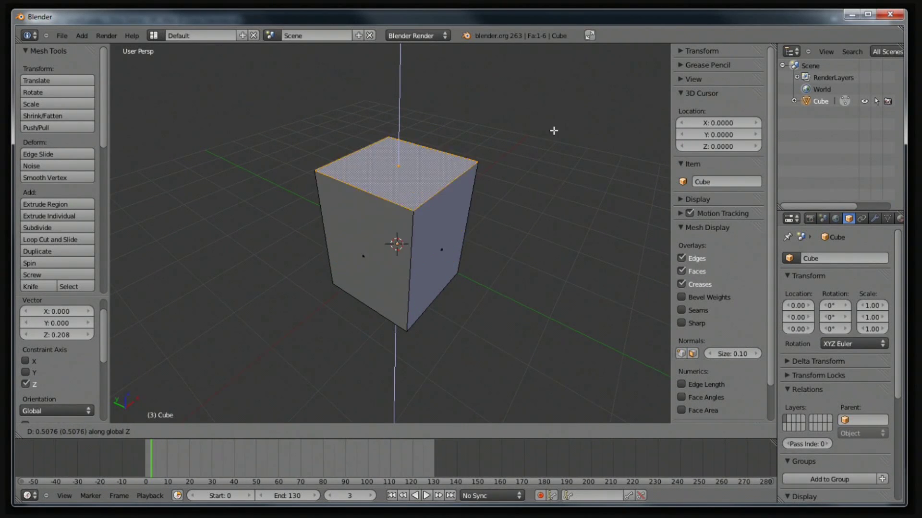
pyautogui.click(527, 213)
pyautogui.moveTo(491, 215); pyautogui.dragTo(494, 171, button='middle')
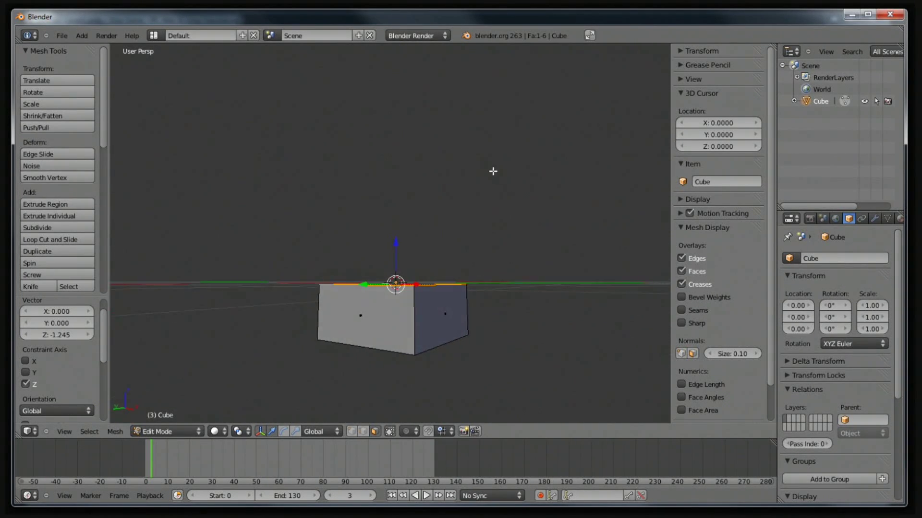
pyautogui.press('a')
pyautogui.press('a')
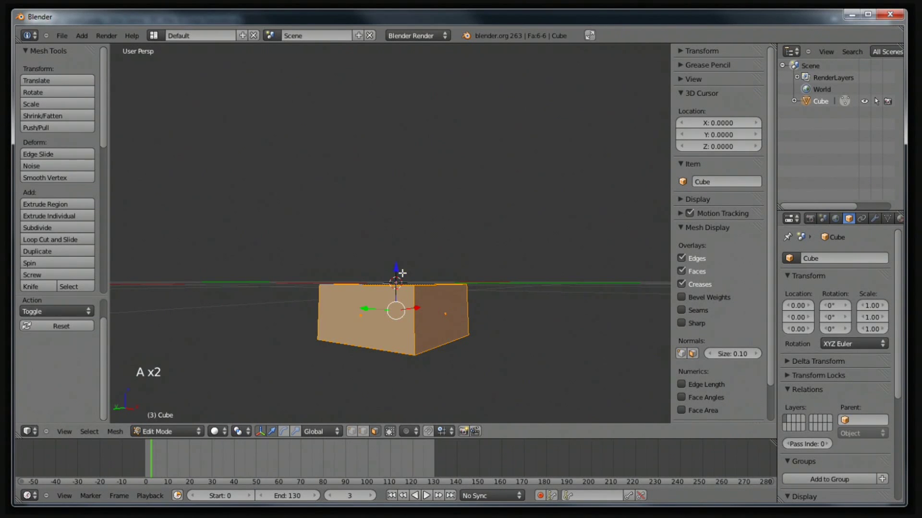
# Lift the whole flattened box 0.478 units up along Z onto the grid.
pyautogui.moveTo(399, 269); pyautogui.dragTo(399, 238)
pyautogui.moveTo(463, 212); pyautogui.dragTo(485, 282, button='middle')
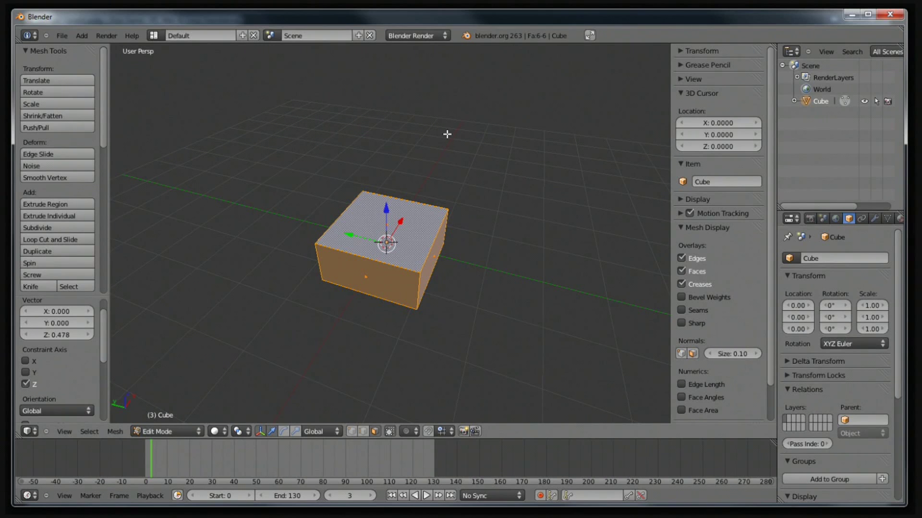